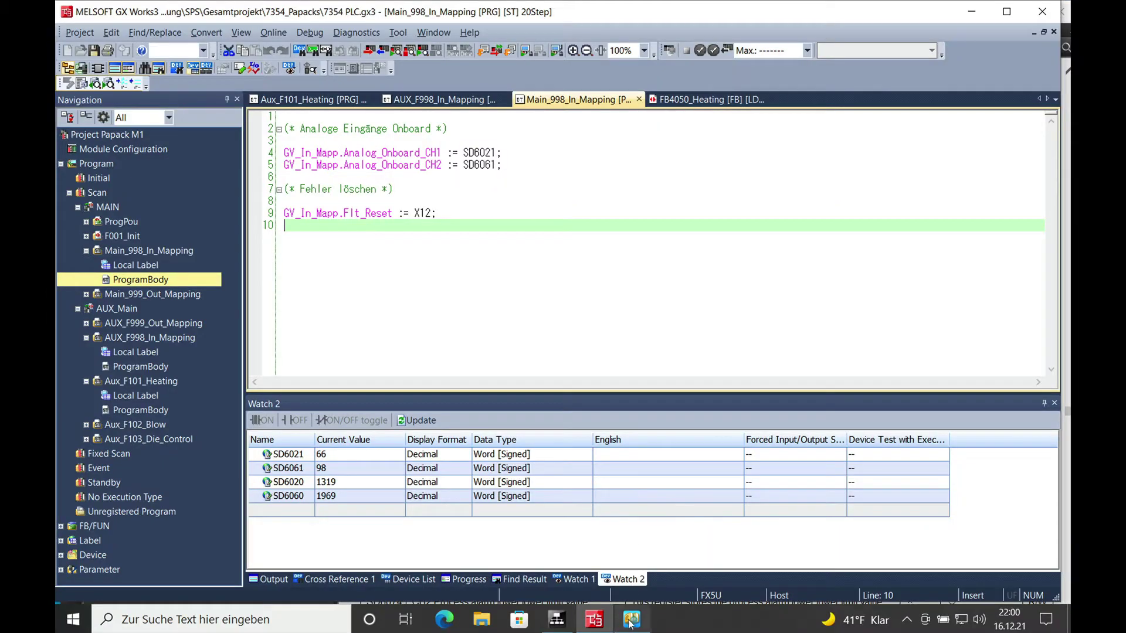
Show the e-Manual Viewer's Built-in analog register table covering SD6020 through SD6064
left_click(632, 619)
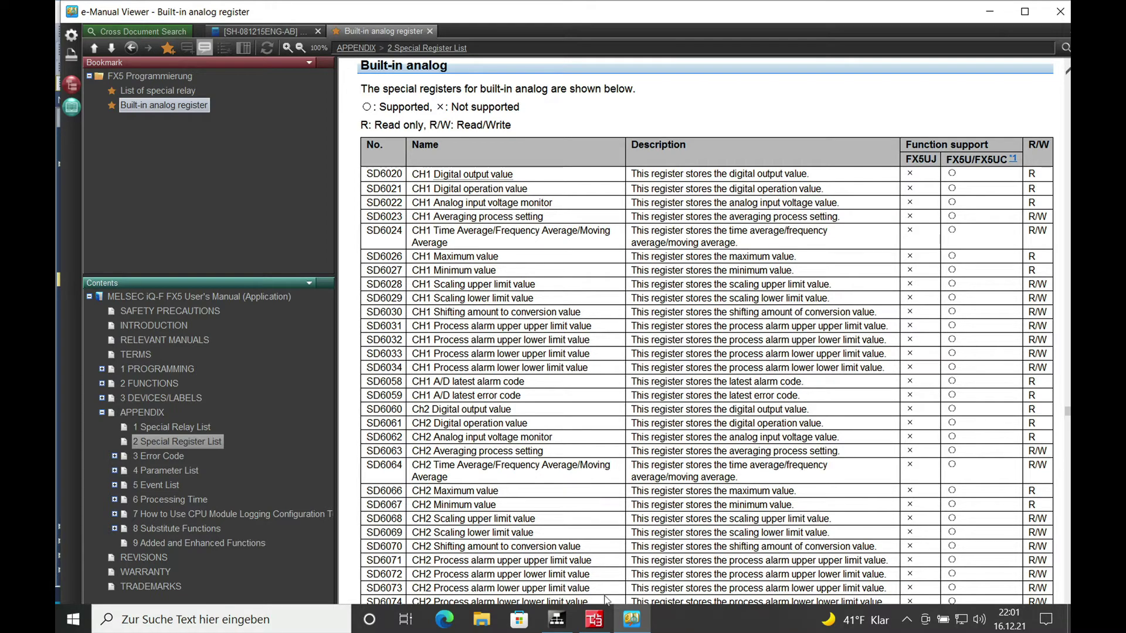
Expand Parameter > FX5UCPU > Module Parameter and open the Analog Input settings
left_click(595, 619)
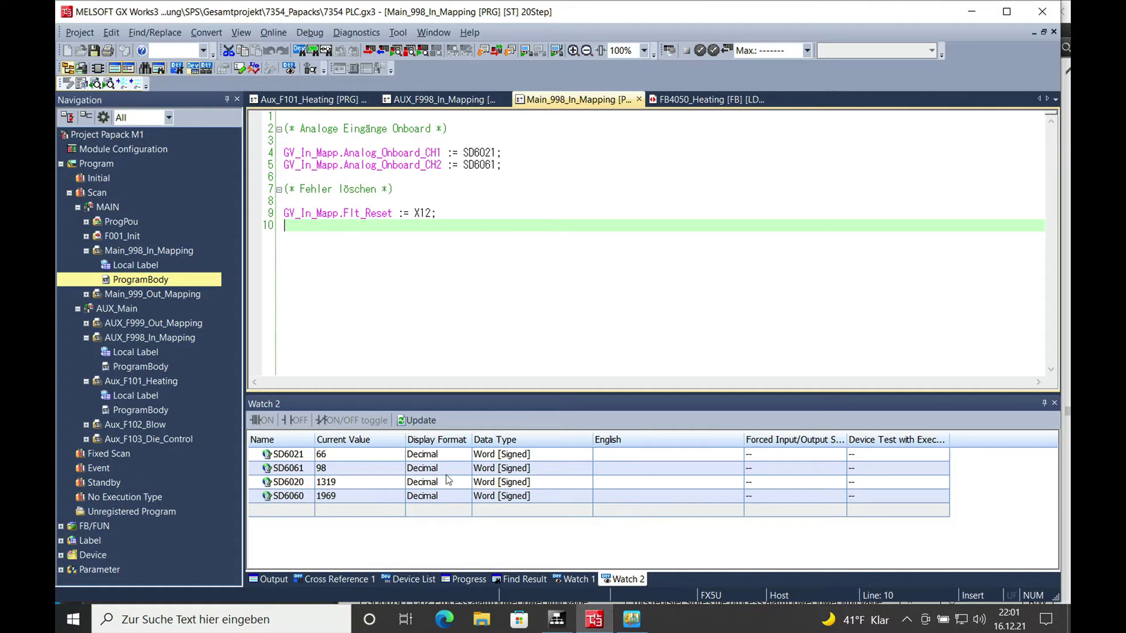
left_click(60, 164)
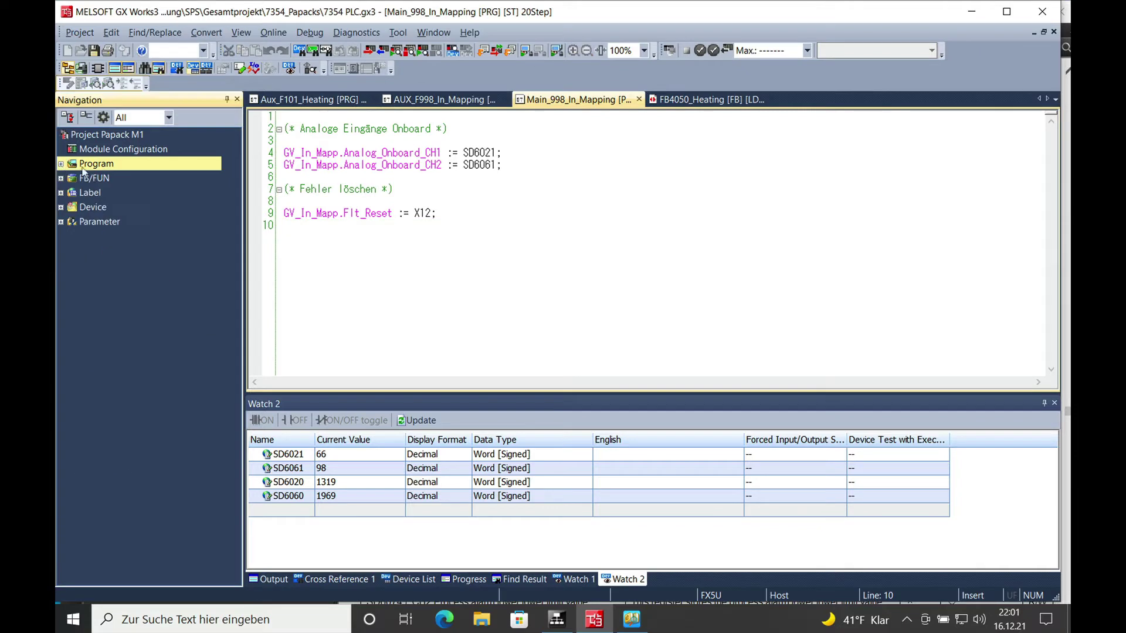
left_click(61, 222)
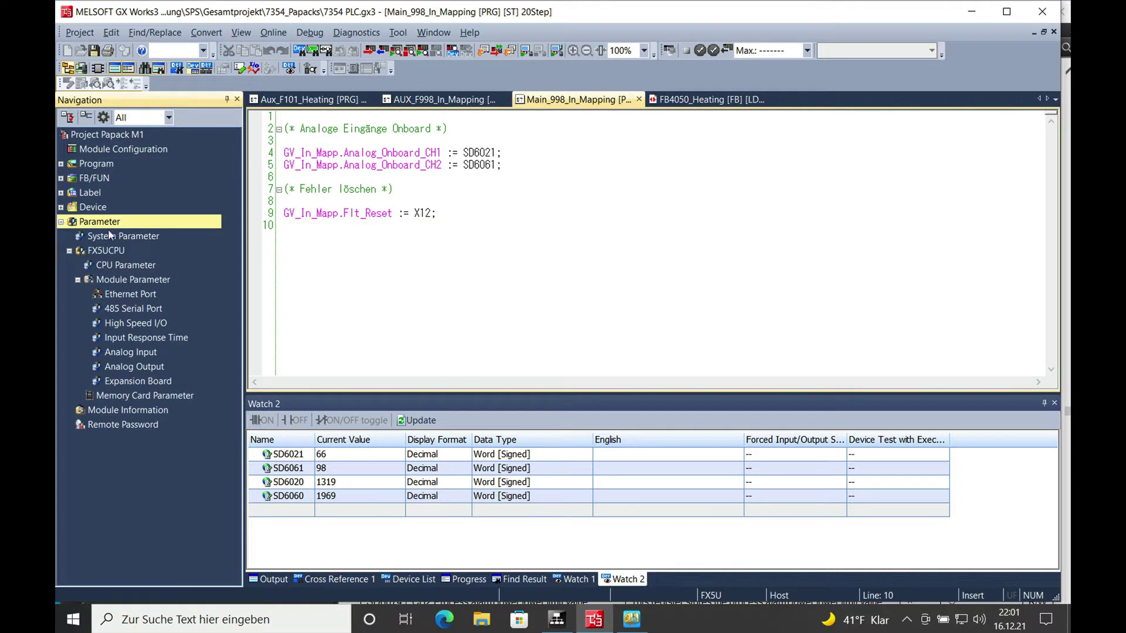
left_click(70, 251)
left_click(70, 251)
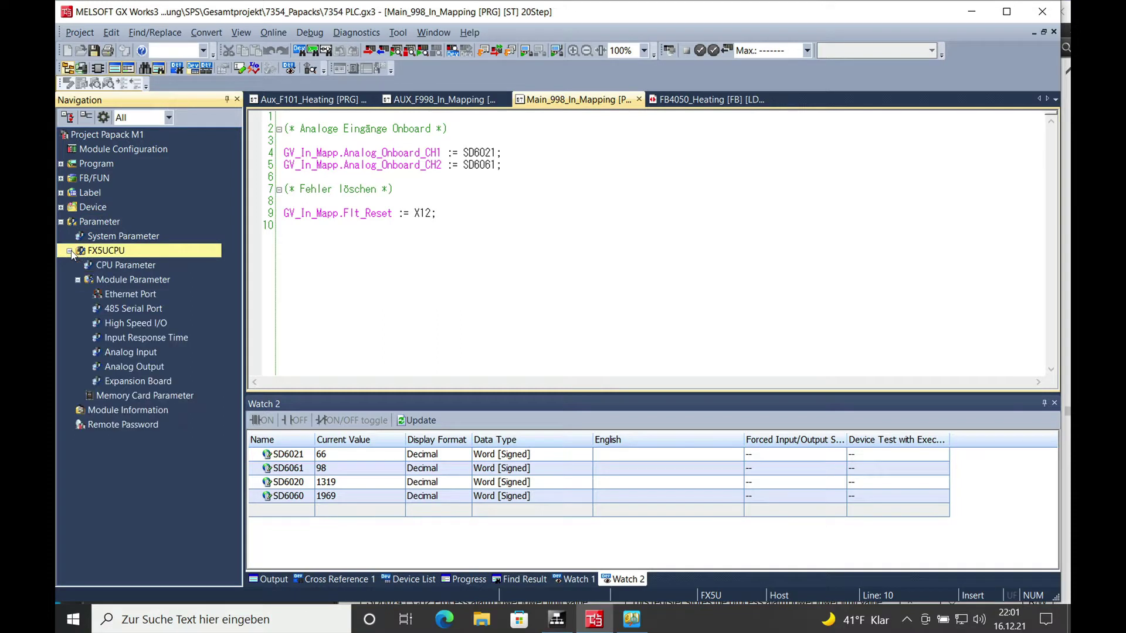
left_click(78, 280)
left_click(78, 280)
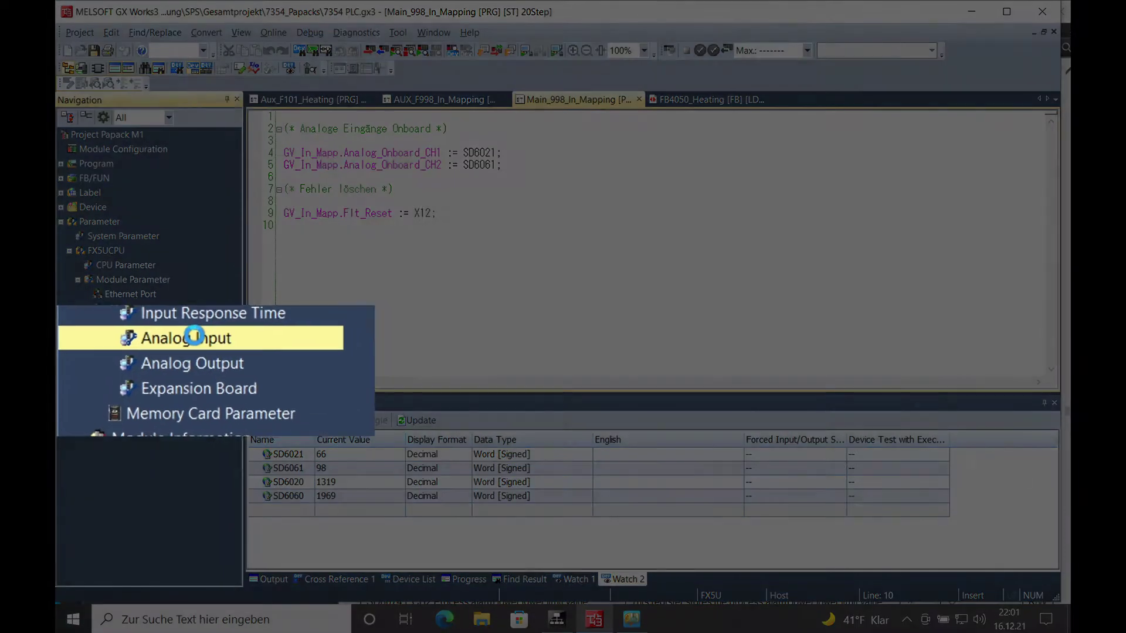
double_click(136, 352)
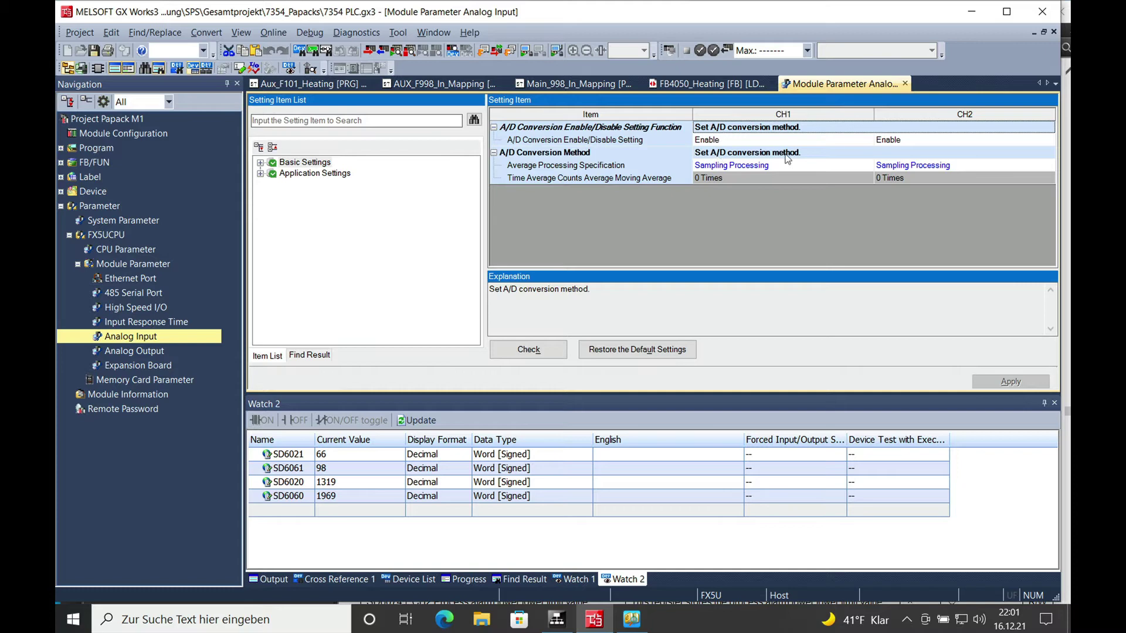
left_click(862, 140)
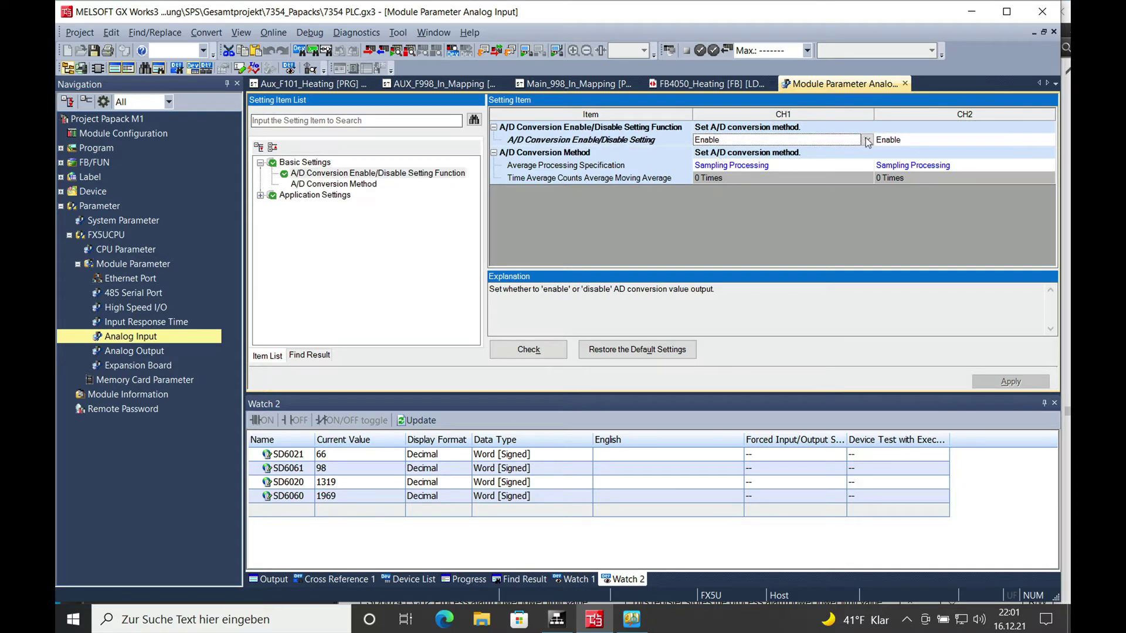
left_click(865, 140)
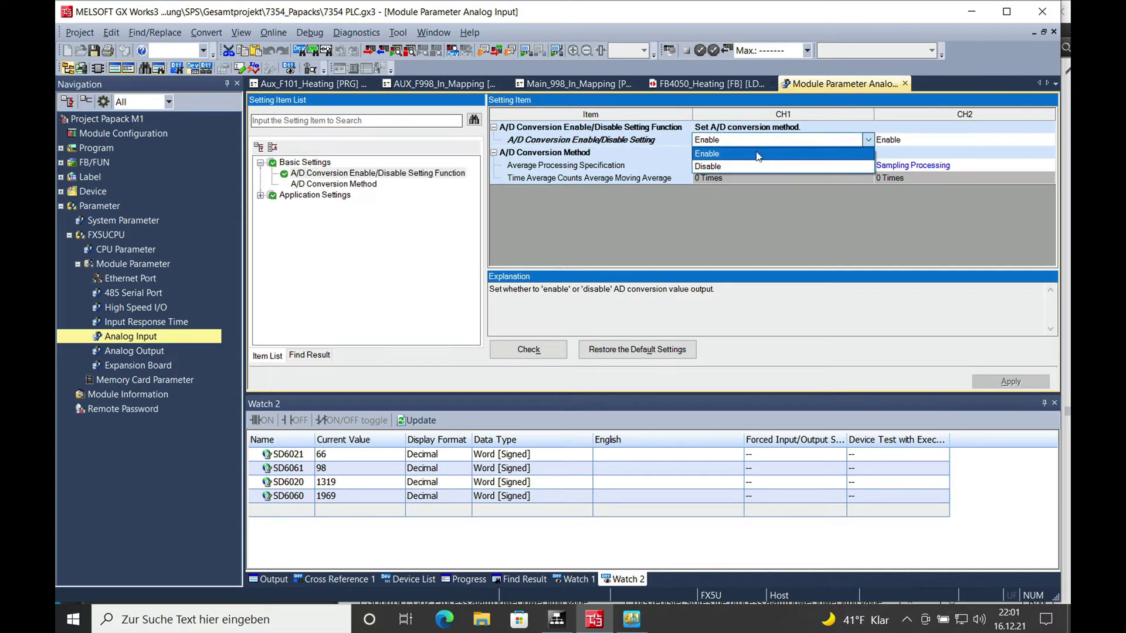
left_click(776, 212)
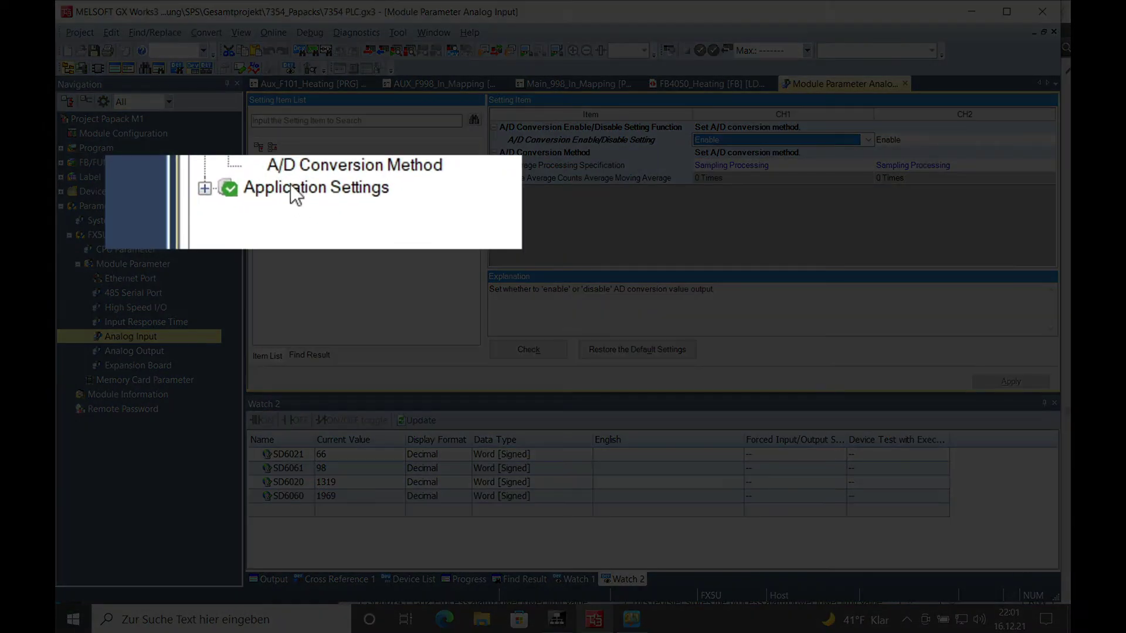
Show Application Settings and check scaling on CH1 and CH2, limits 0 to 200
left_click(302, 195)
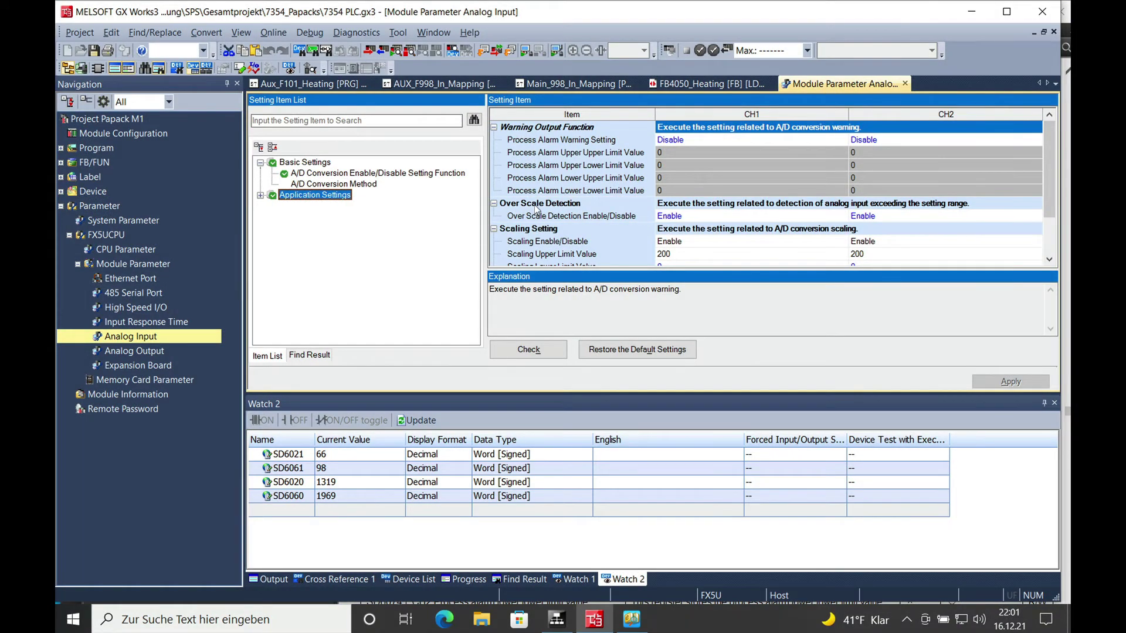
scroll(536, 210, "down", 1)
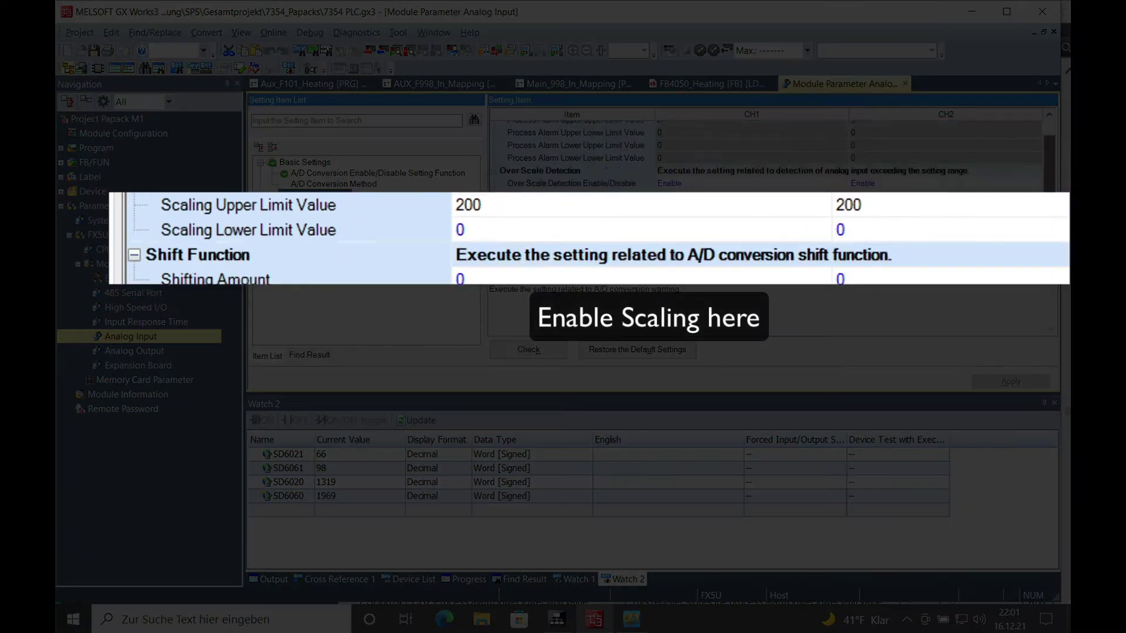
scroll(1055, 201, "up", 2)
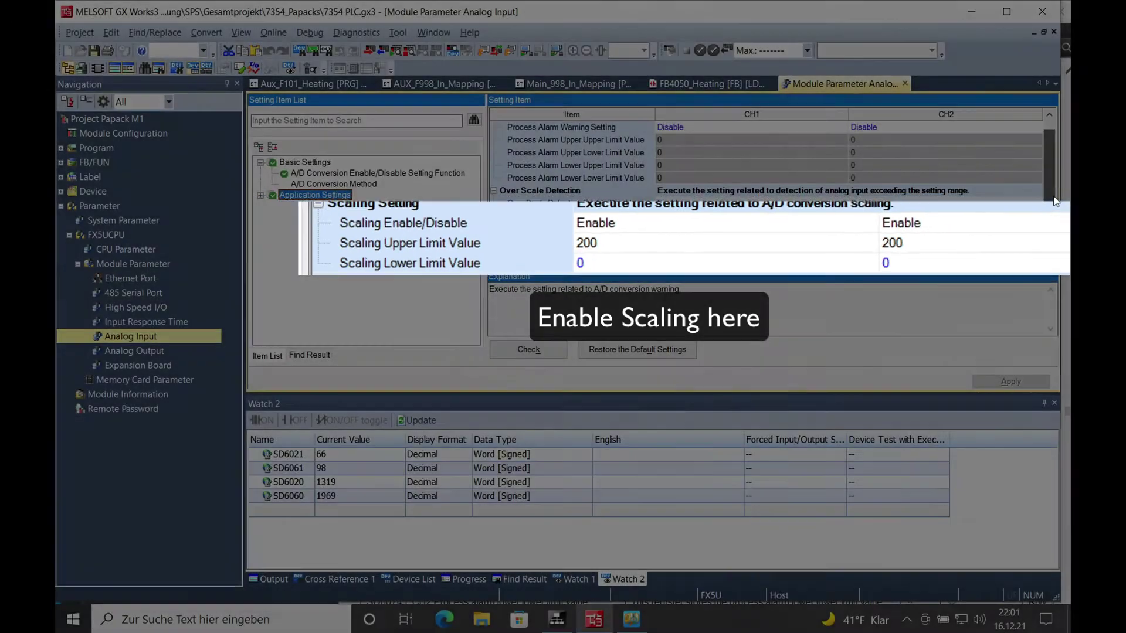
scroll(1053, 199, "down", 1)
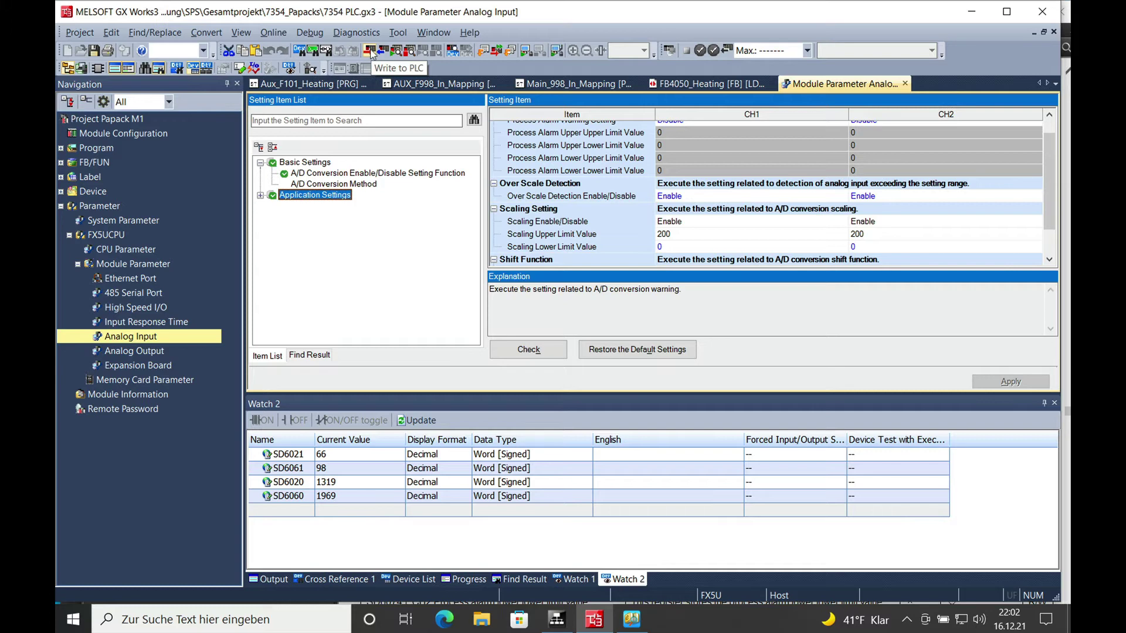
Mark System Parameter, Module Parameter and Remote Password for writing and execute, dismissing the Ethernet errors
left_click(371, 54)
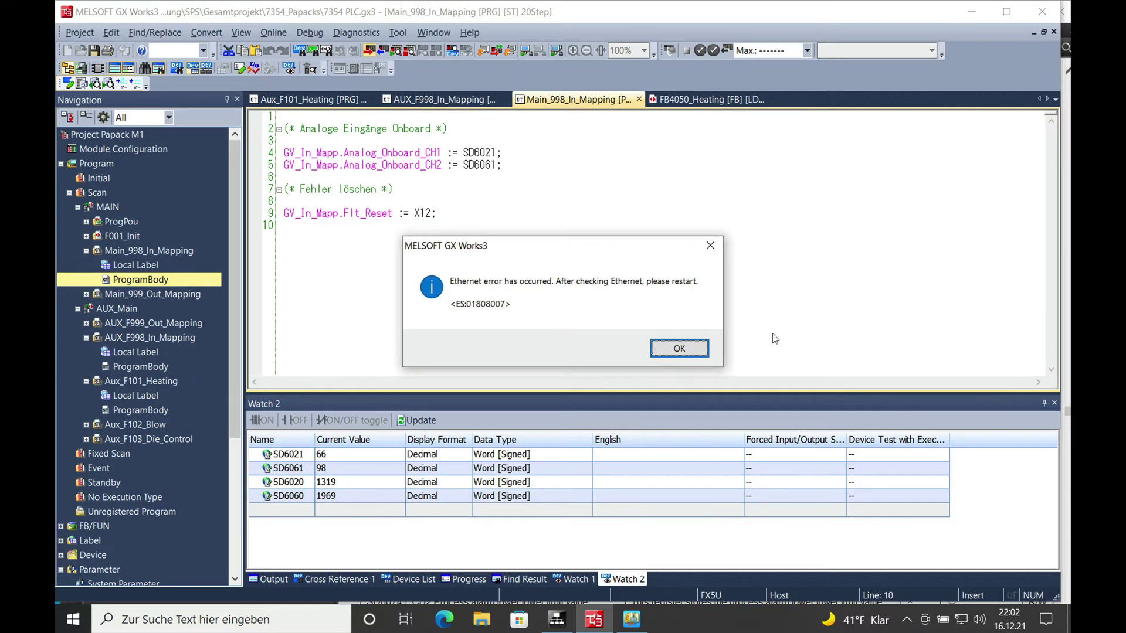
left_click(677, 347)
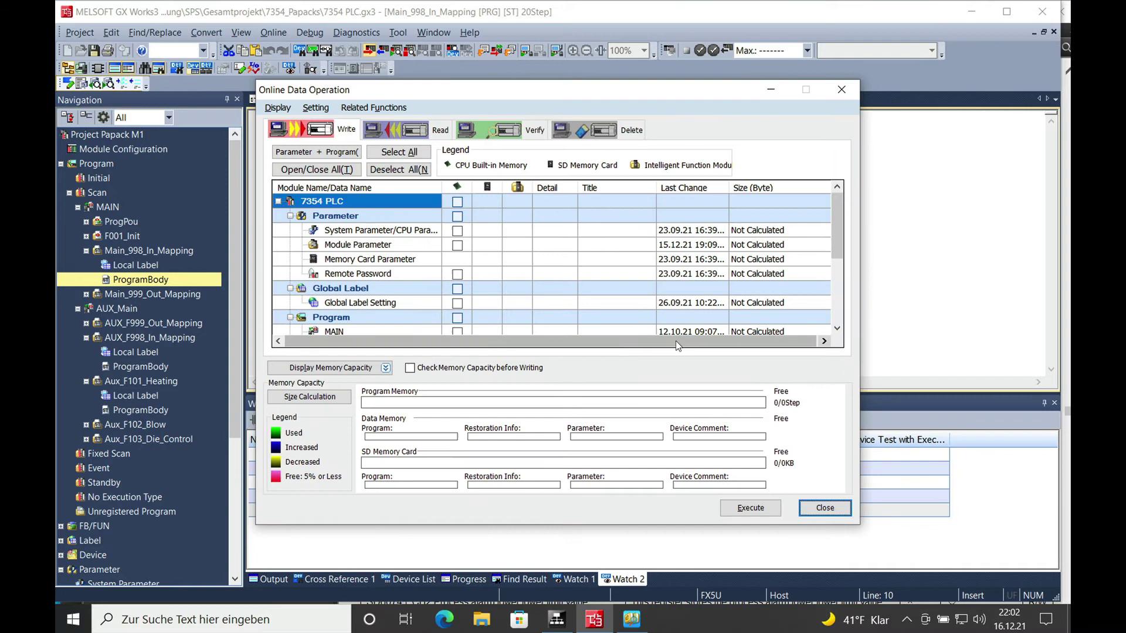
left_click(457, 216)
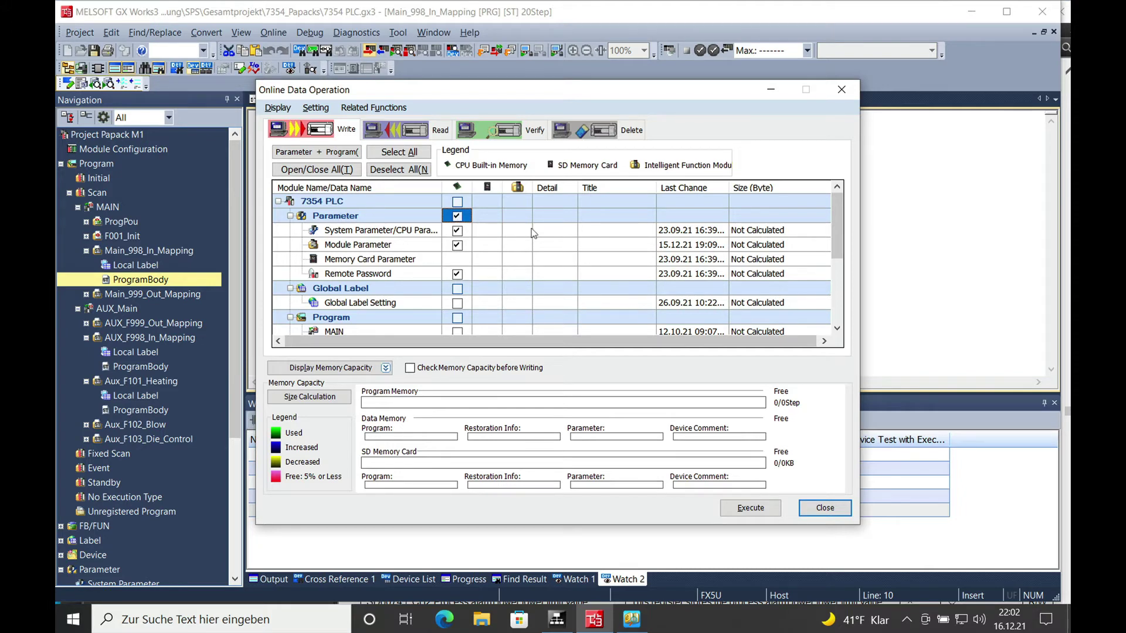
left_click(764, 508)
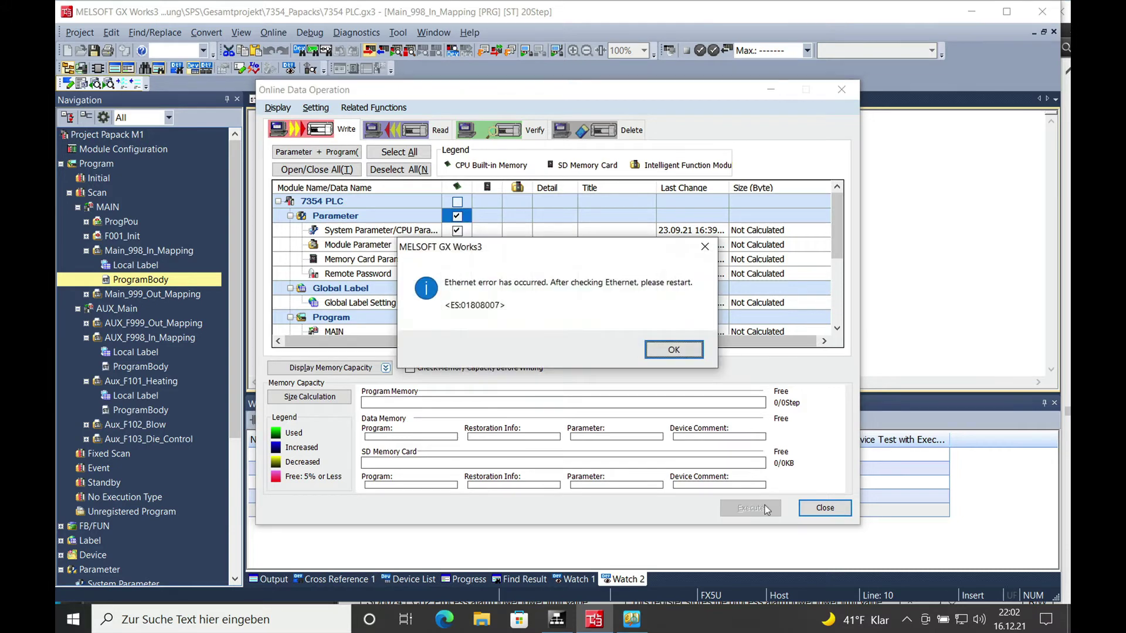
left_click(705, 248)
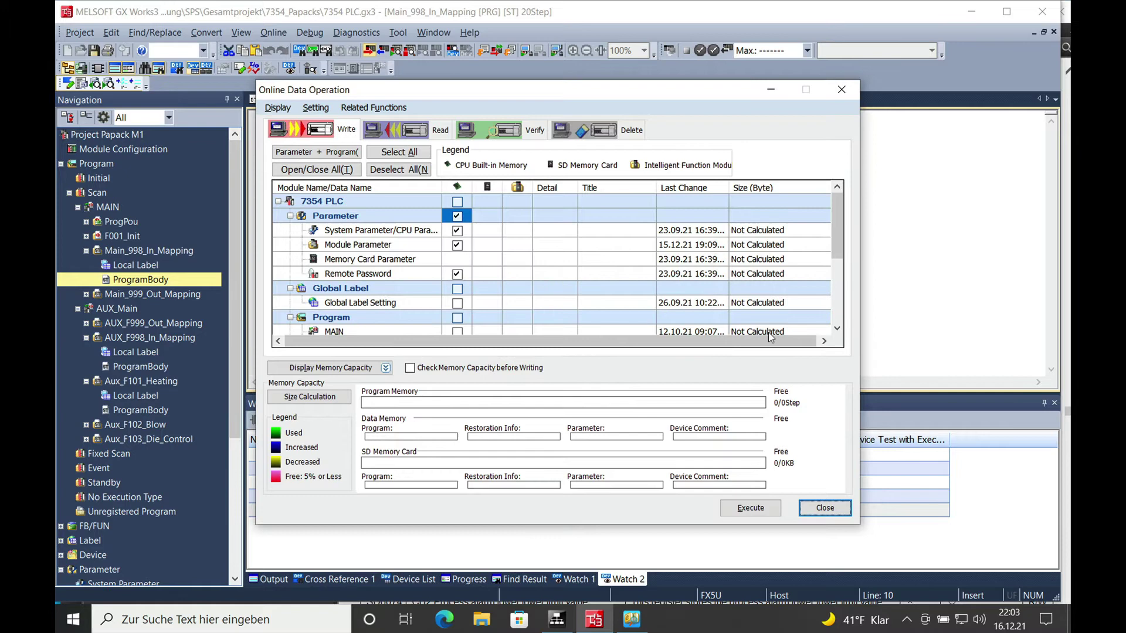
Close the Online Data Operation dialog to return to the Main_998_In_Mapping ST program
left_click(827, 509)
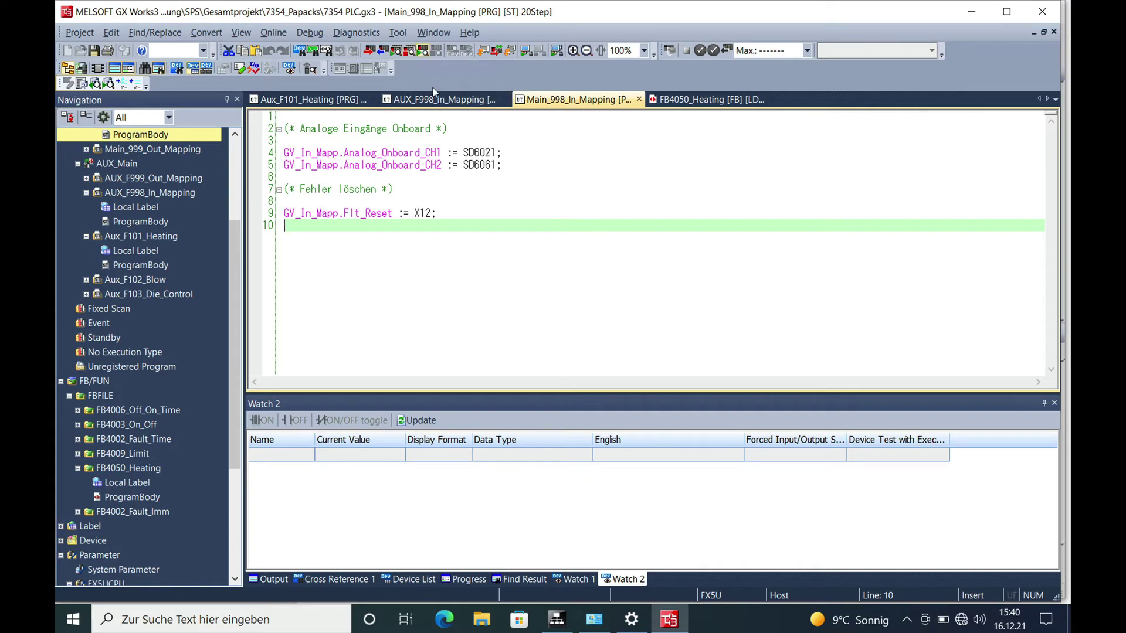
Start monitoring with F3 and add SD6061 to the Watch 2 list
key("F3")
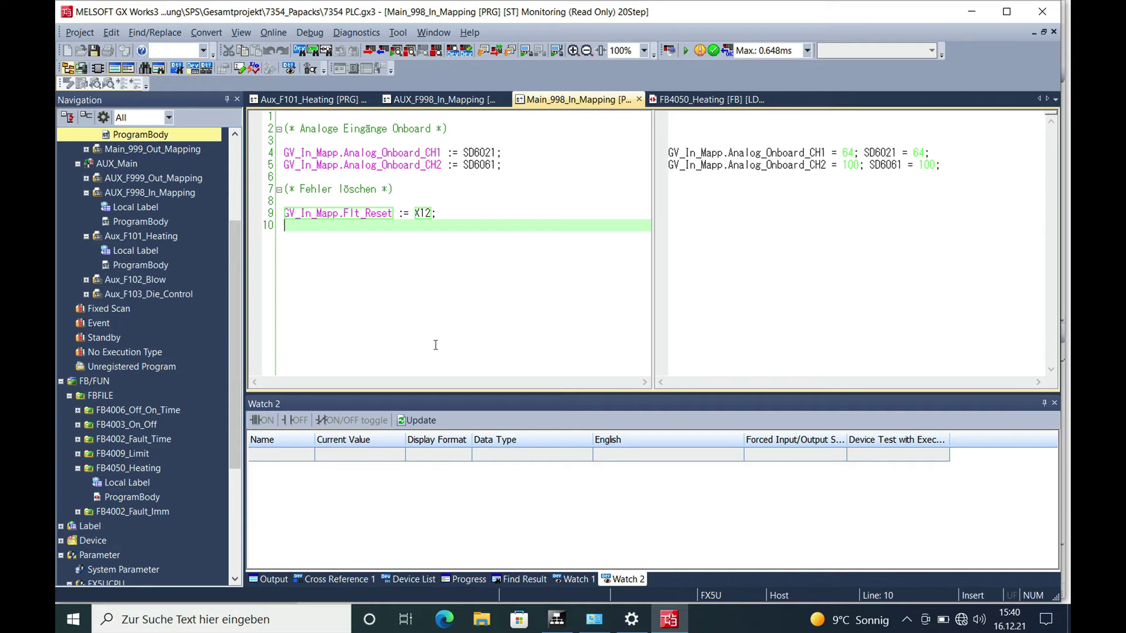
left_click(272, 459)
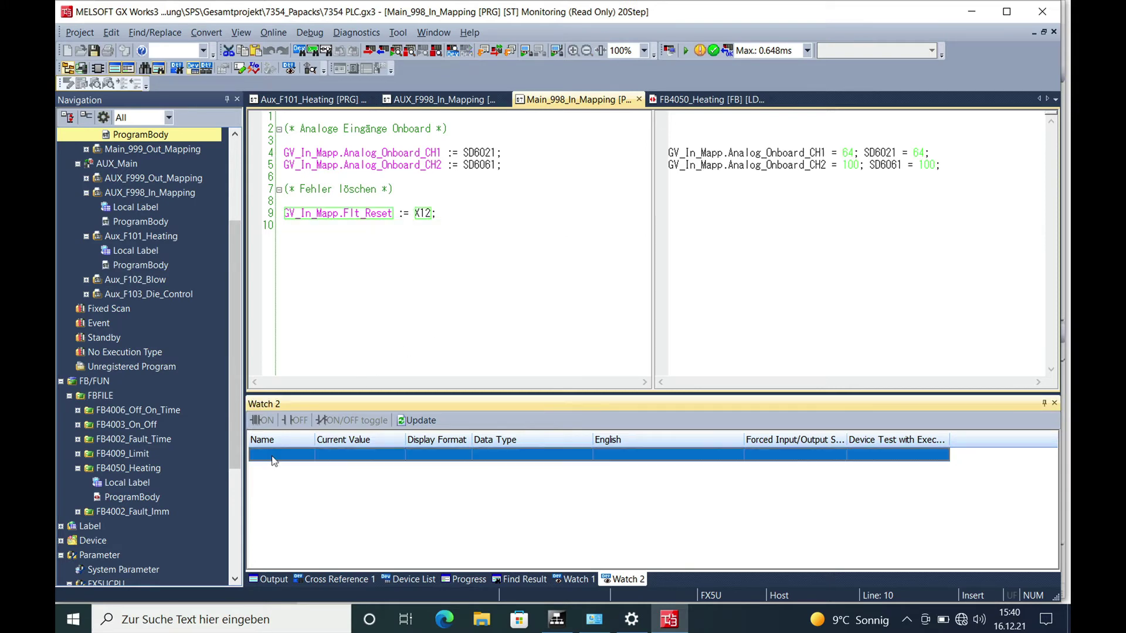
type("sd6061")
key("Escape")
type("sd")
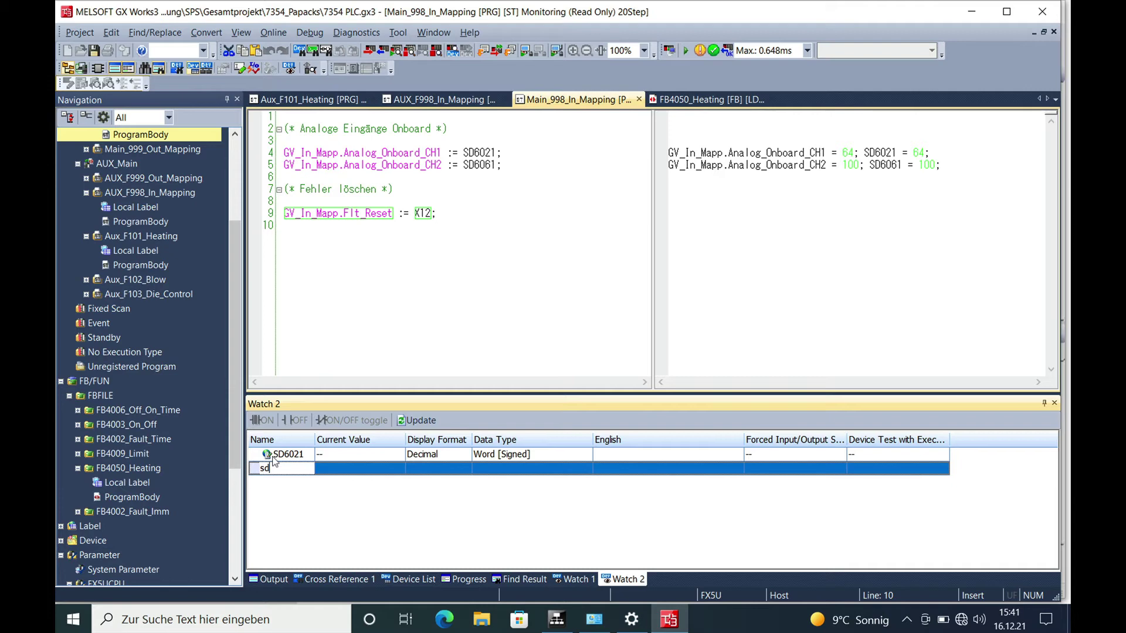
type("6061")
key("Return")
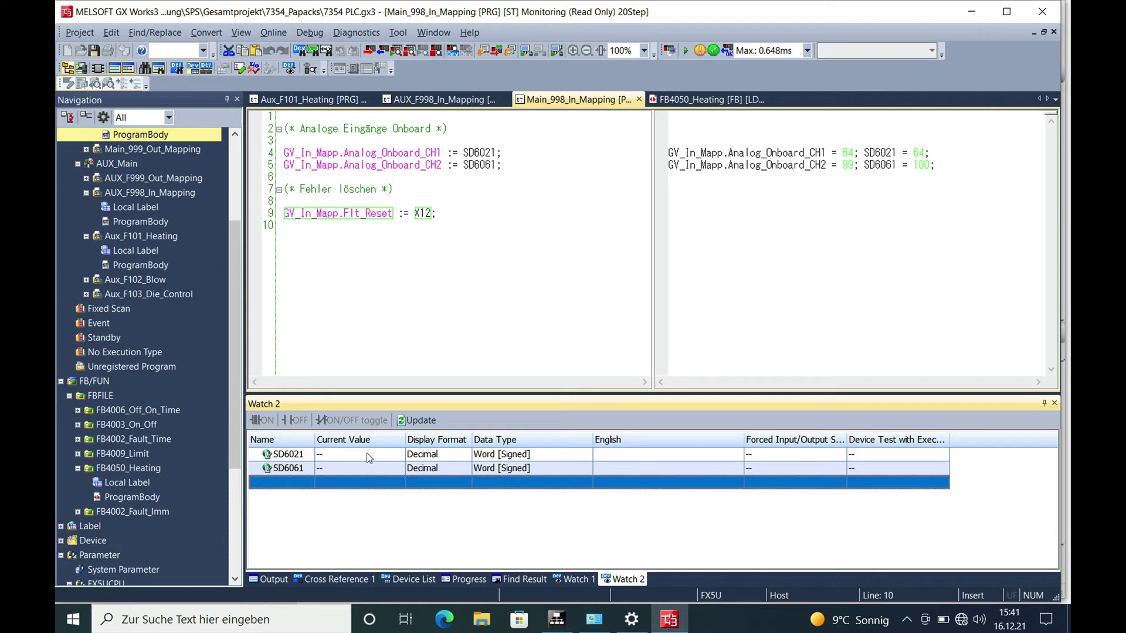
Start watching the Watch 2 registers live: SD6021 66, SD6061 98, SD6020 1319, SD6060 1969
right_click(375, 454)
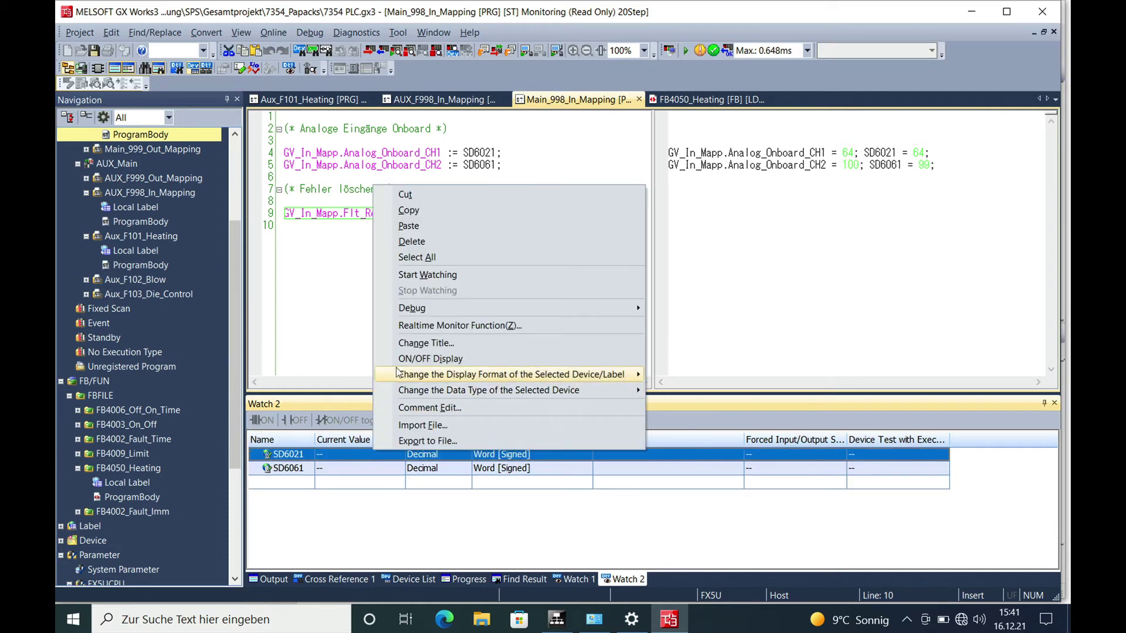
left_click(437, 275)
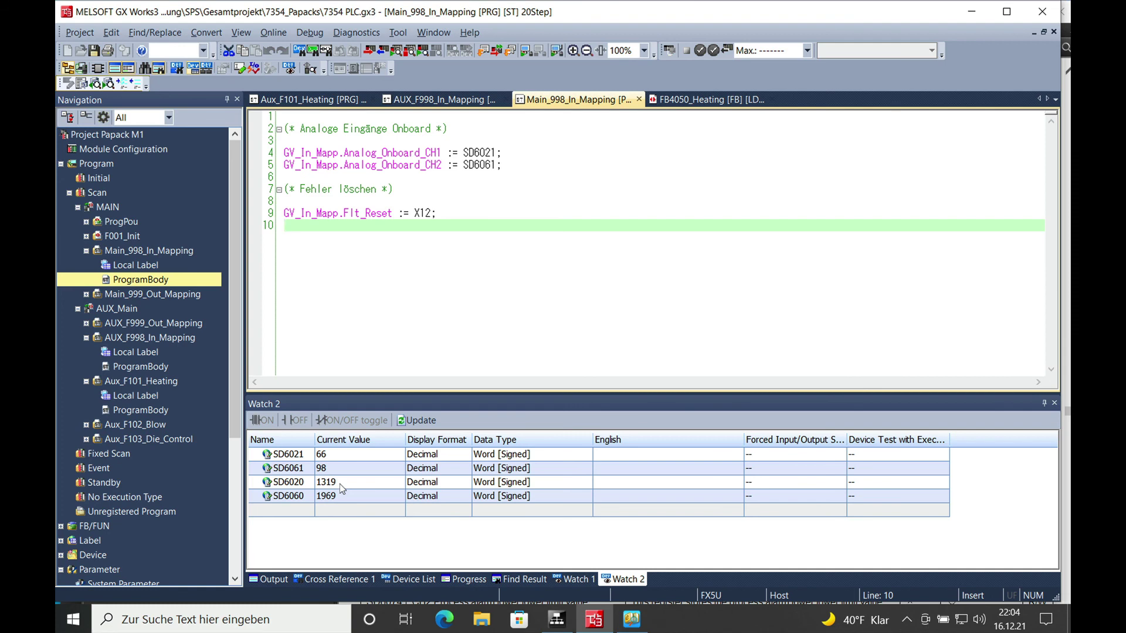
Return to the e-Manual's Built-in analog register page starting at SD6020 CH1 digital output value
left_click(631, 619)
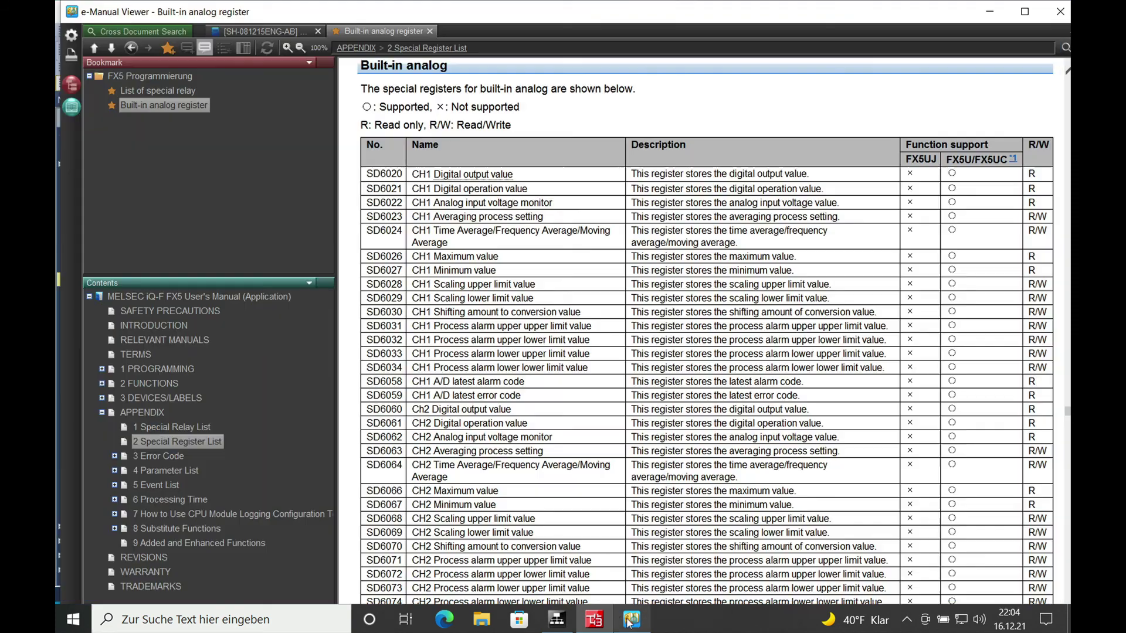